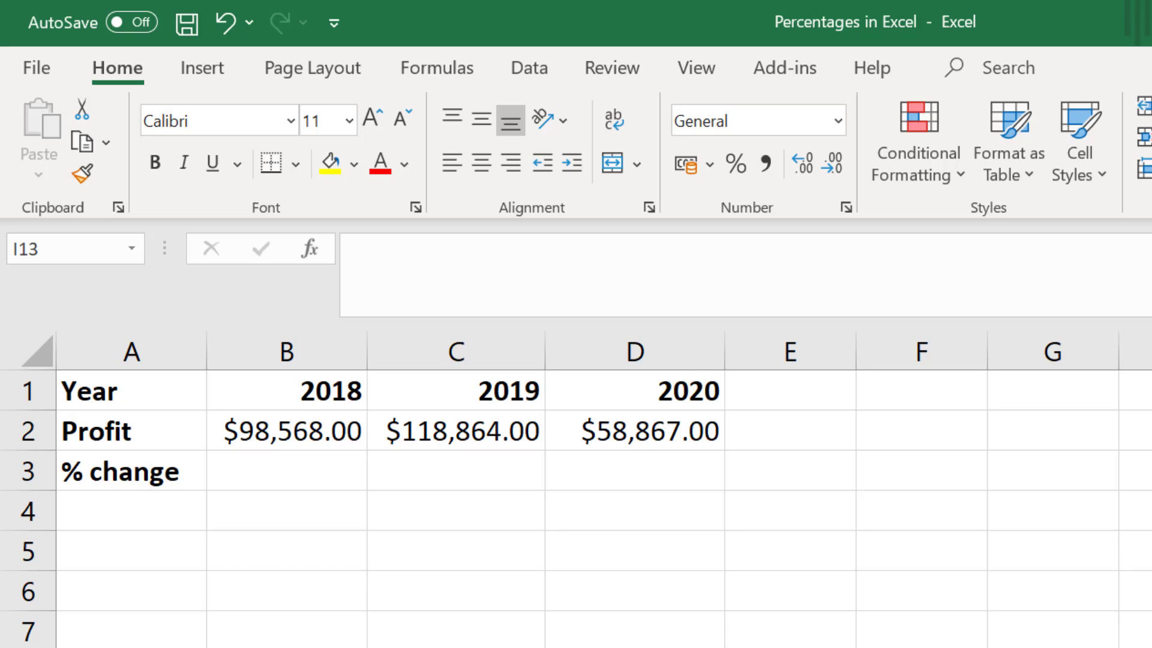
Enter =(C2-B2)/B2*100 in C3, giving a 2019 profit change of 20.5908611
key(Left)
key(Up)
key(Up)
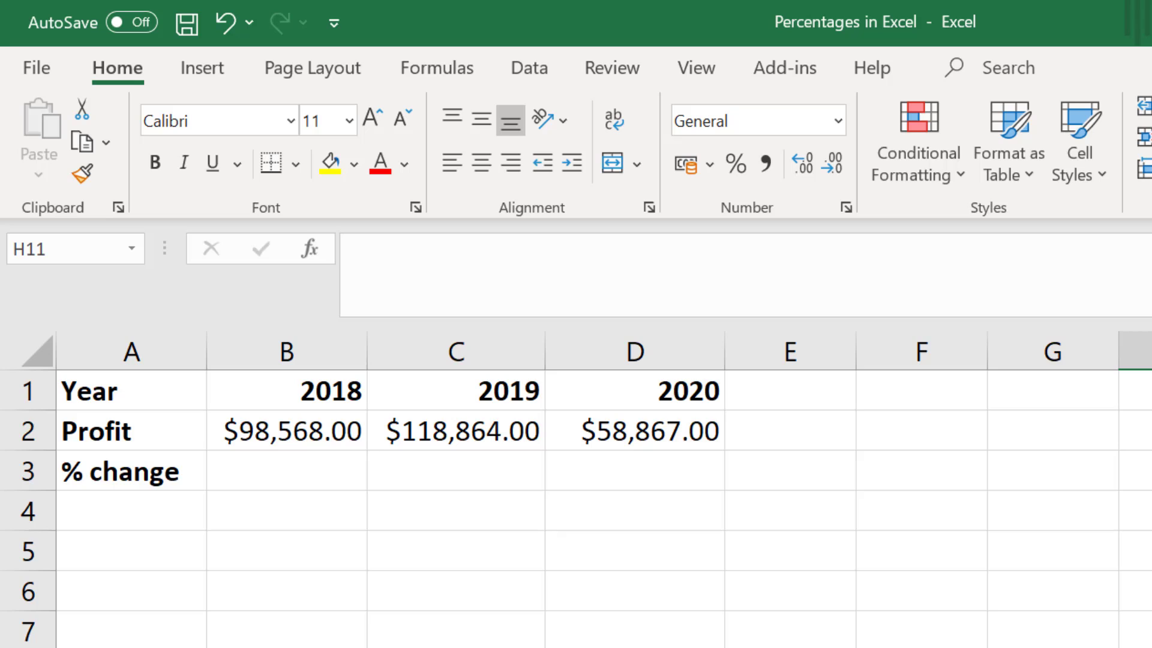
click(503, 483)
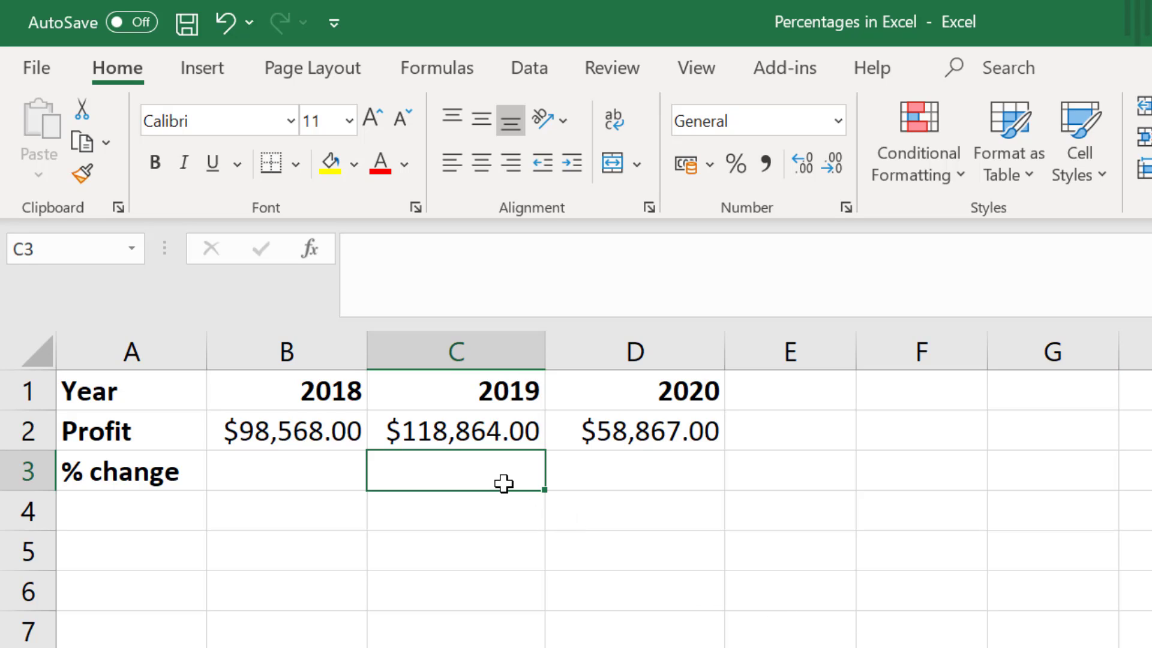
text(=()
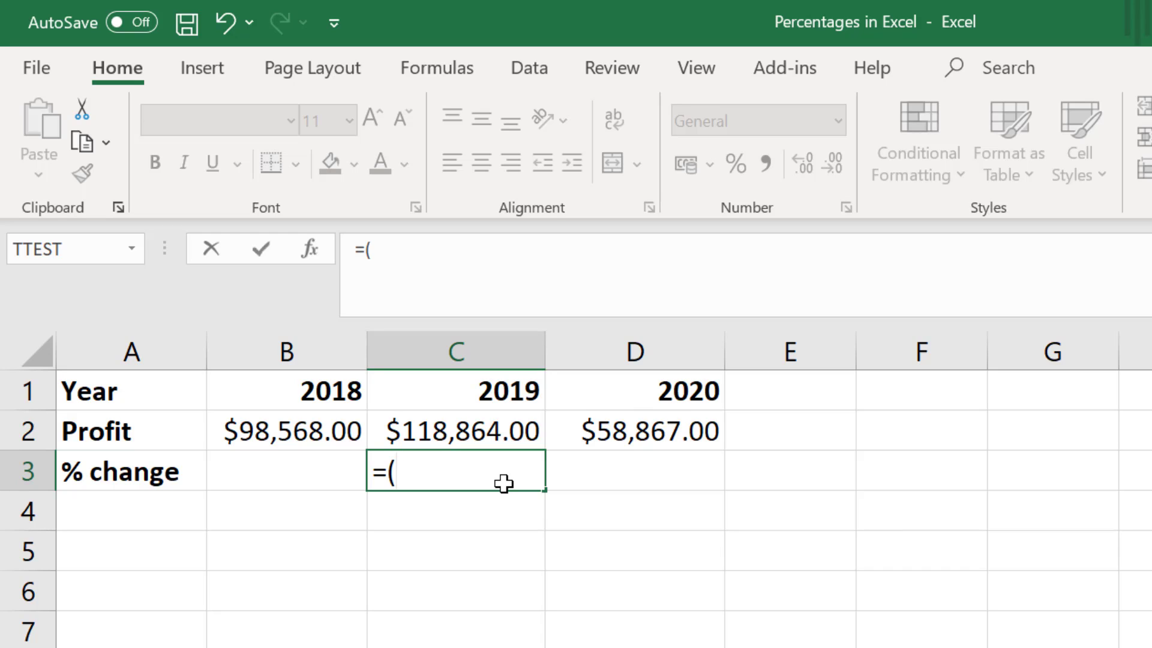
click(511, 425)
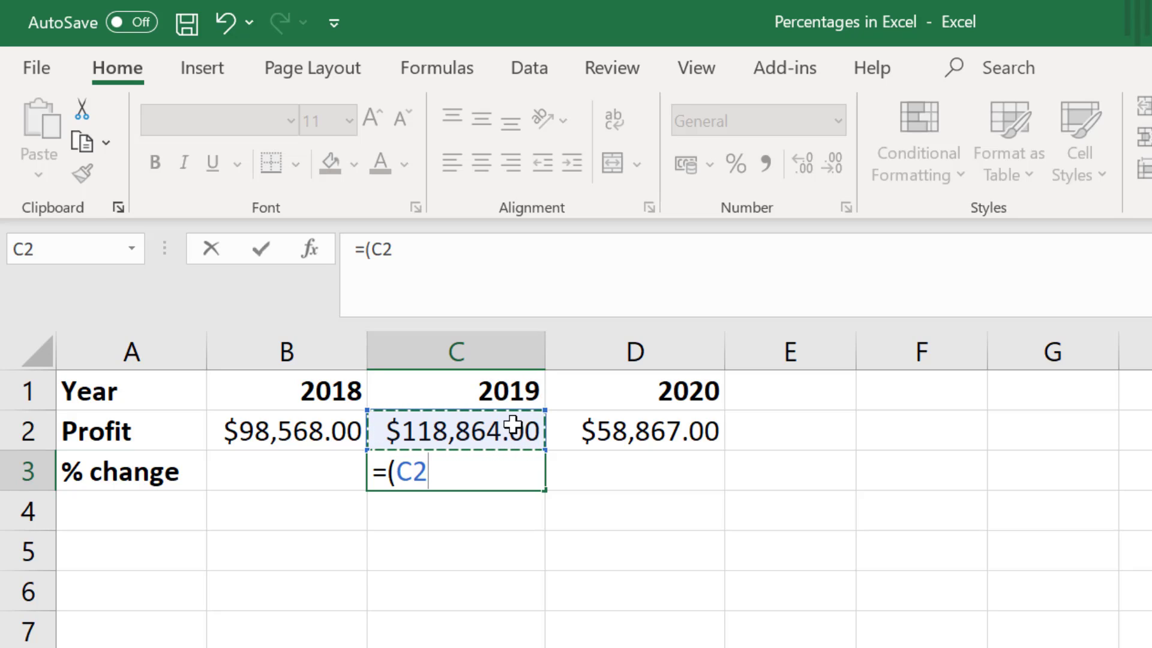
text(-)
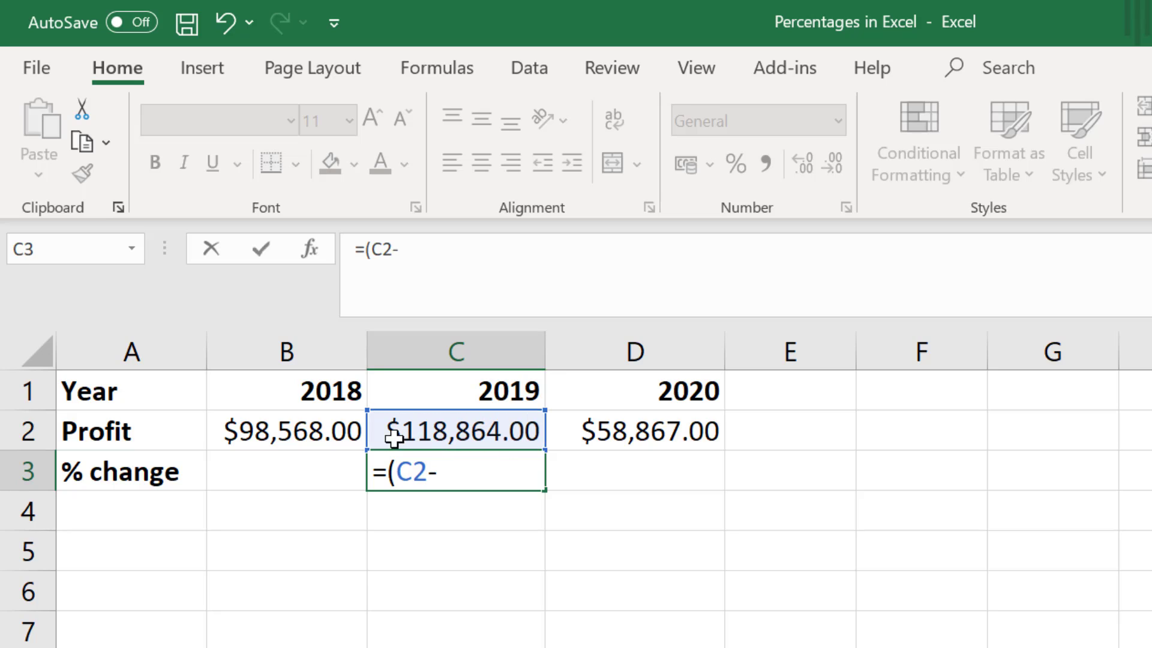
click(334, 429)
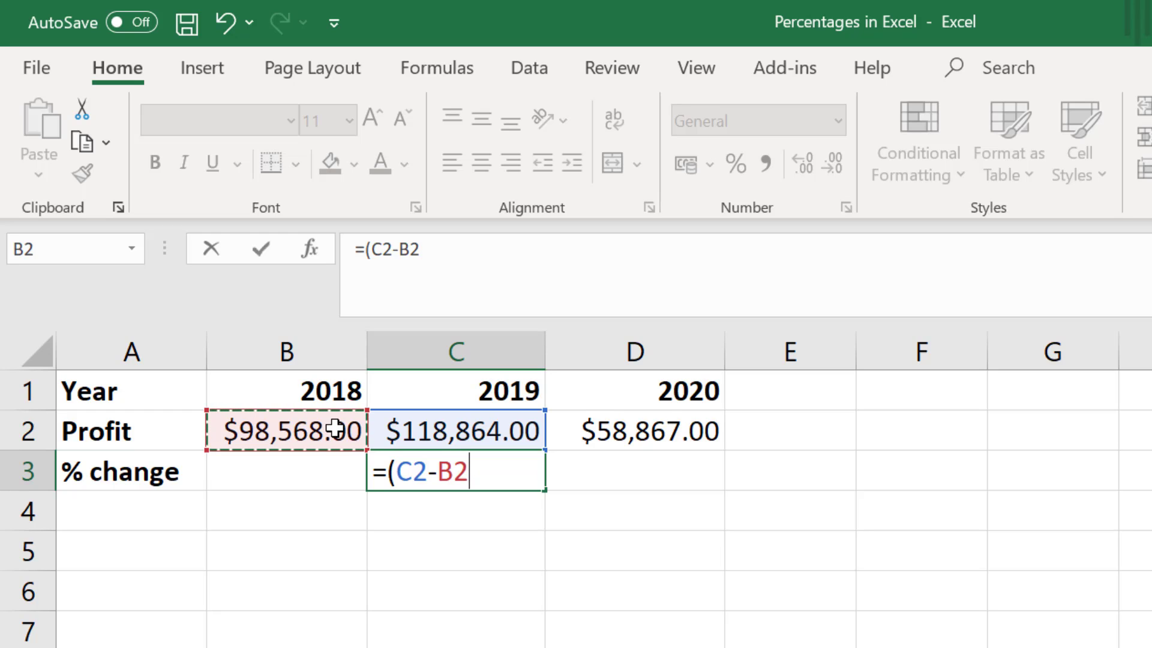
text())
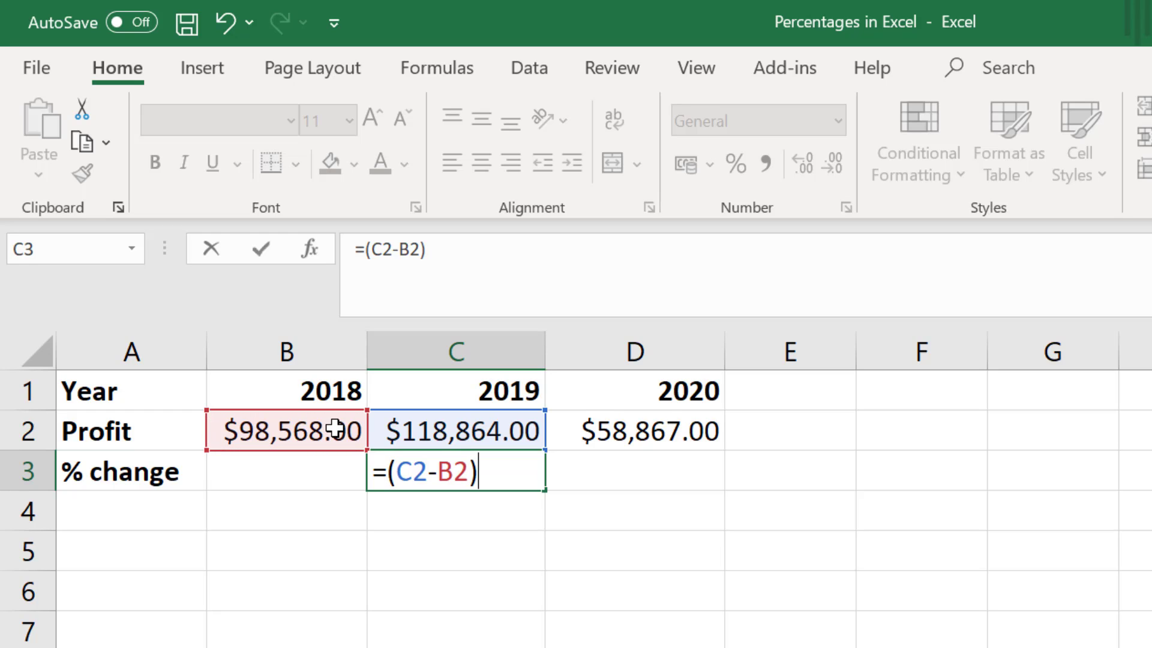
text(/)
click(306, 433)
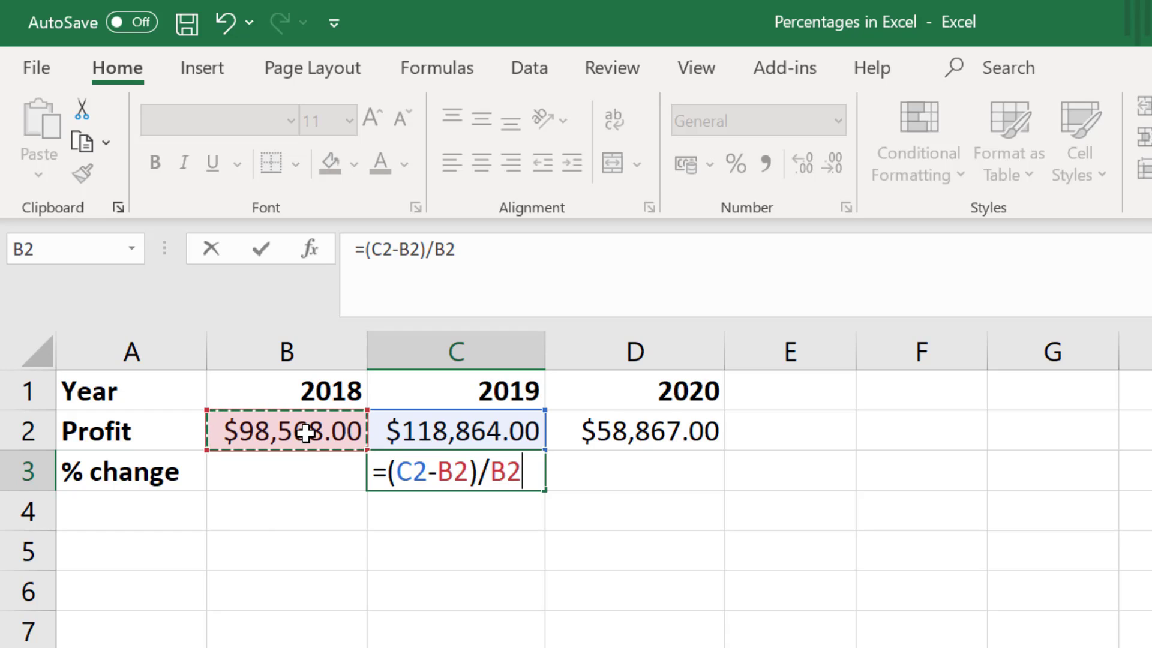
text(*100)
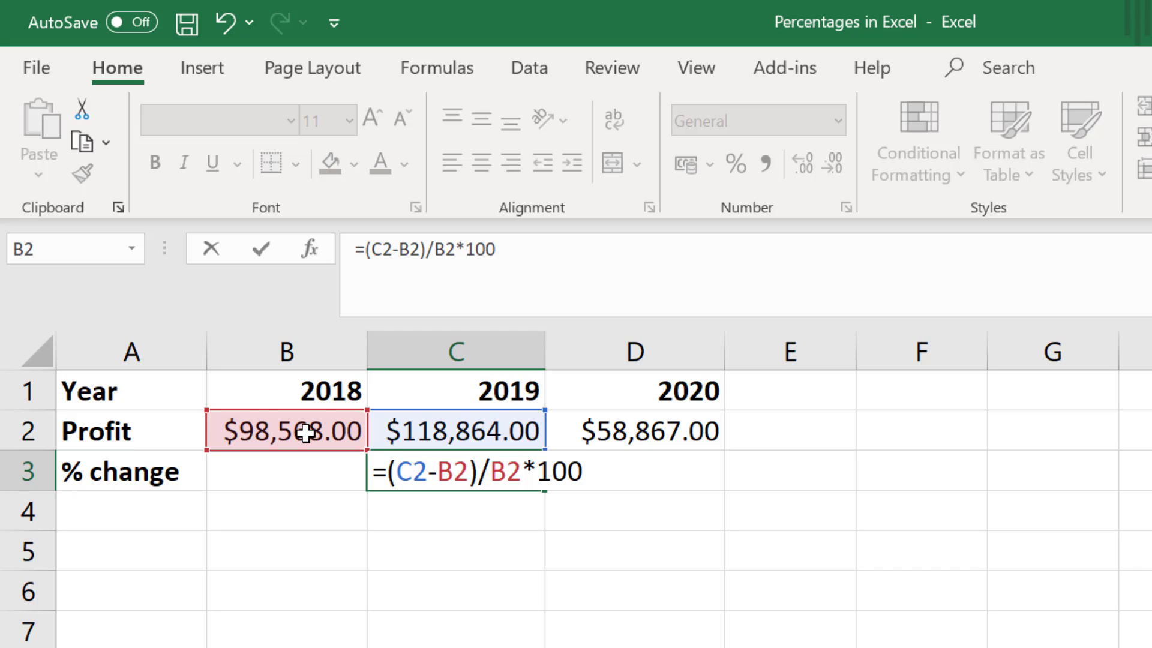
key(Return)
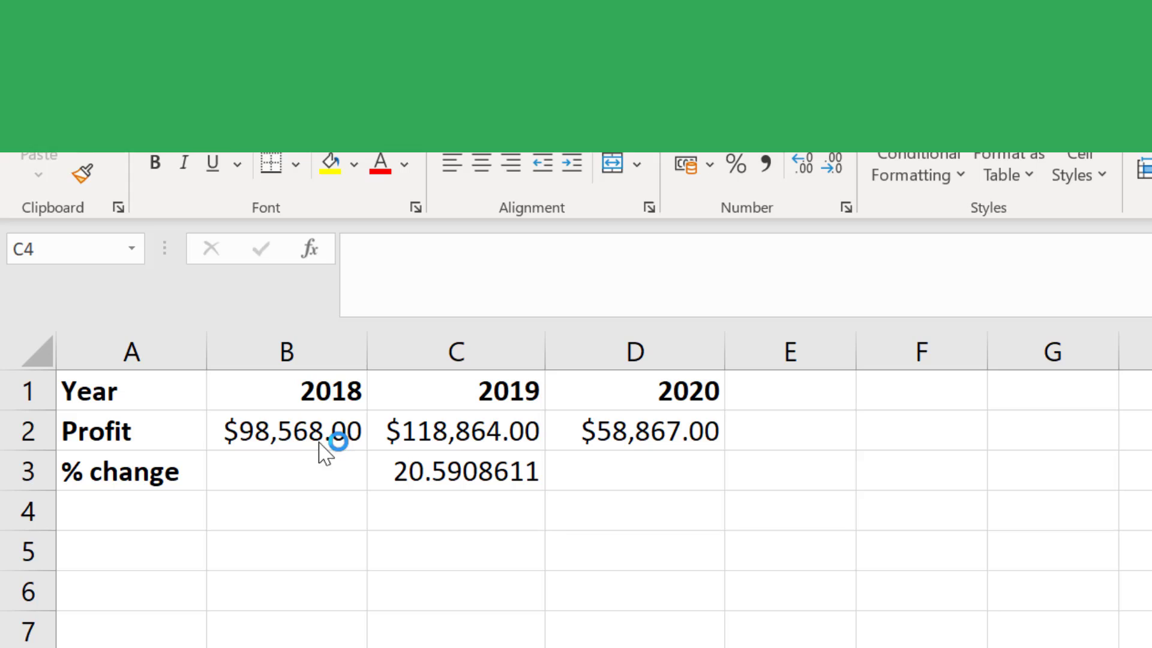
Enter =(D2-C2)/C2 in D3, giving a 2020 profit change of -0.50475333
click(518, 475)
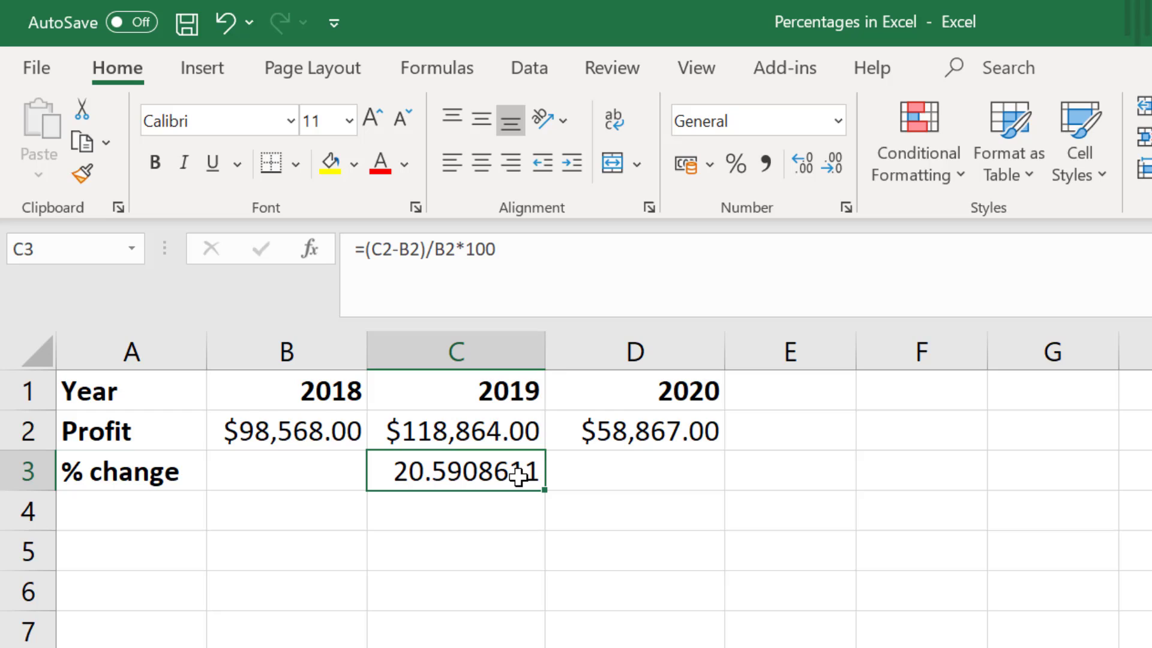
click(626, 477)
text(=)
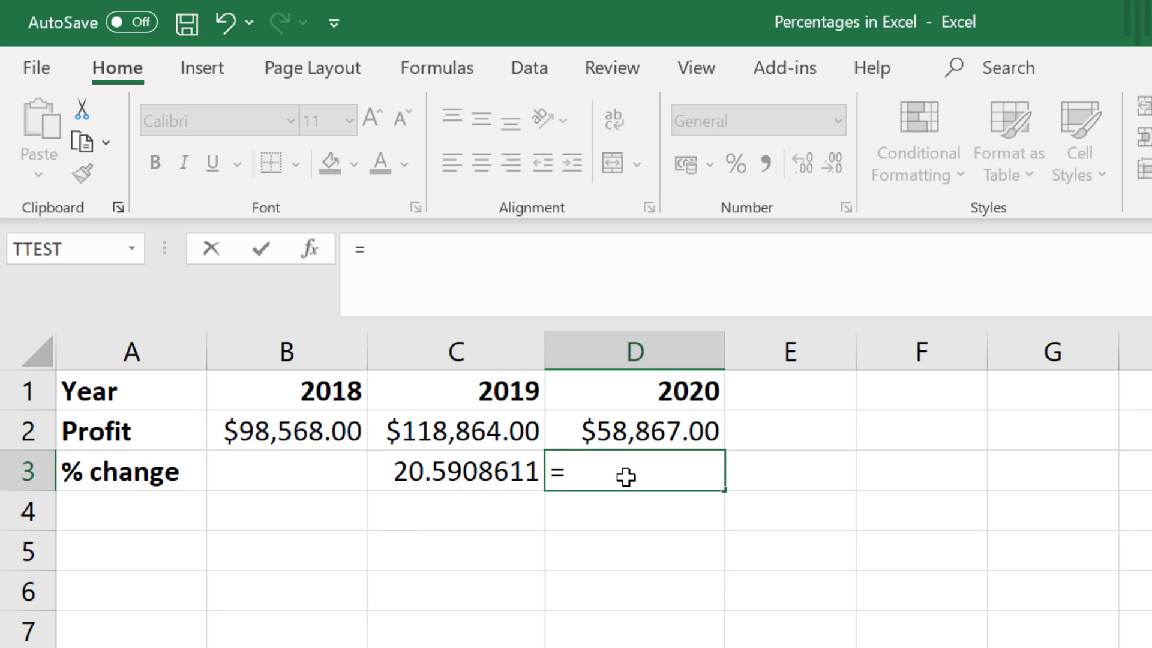
text(()
click(640, 437)
text(-)
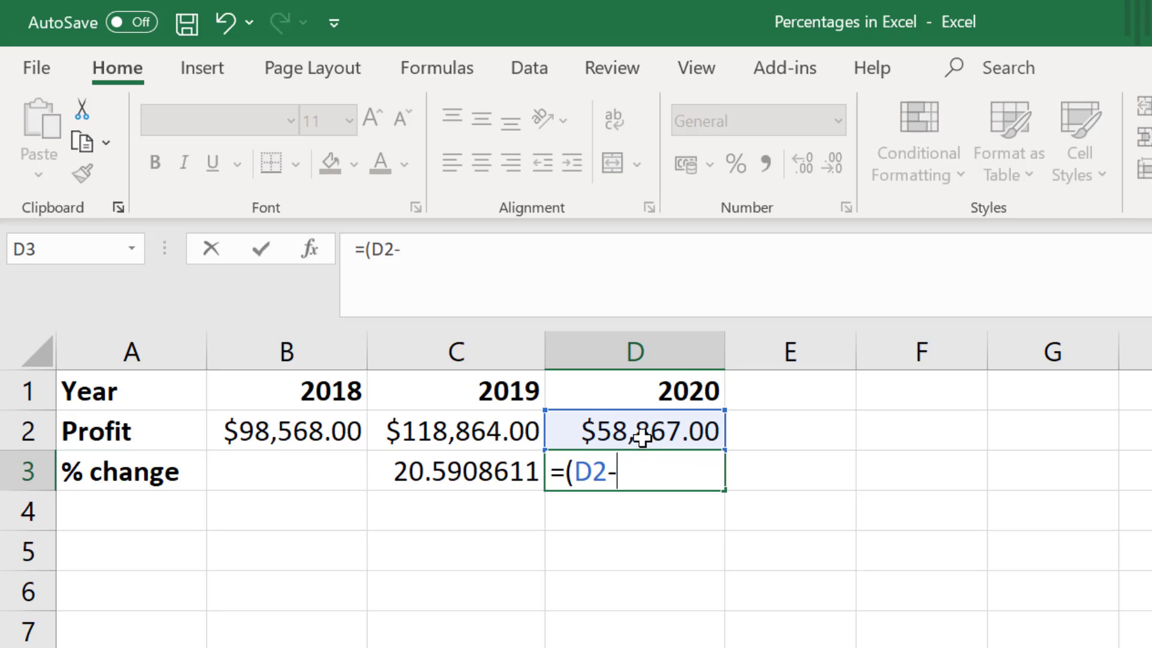
click(511, 431)
text())
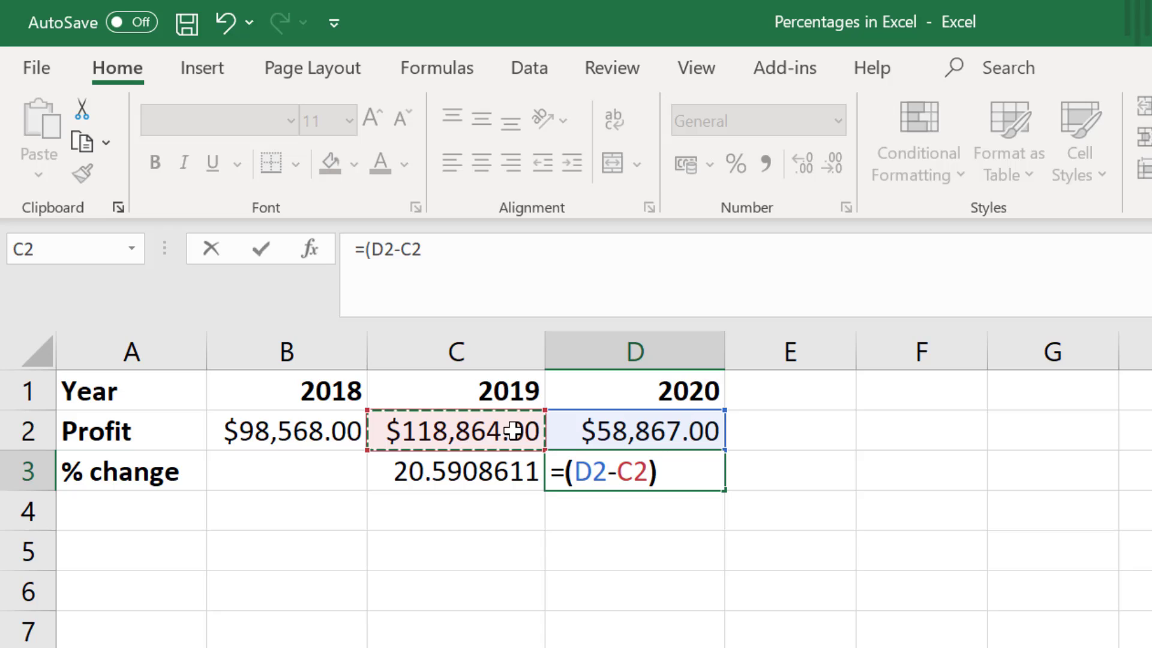
text(/)
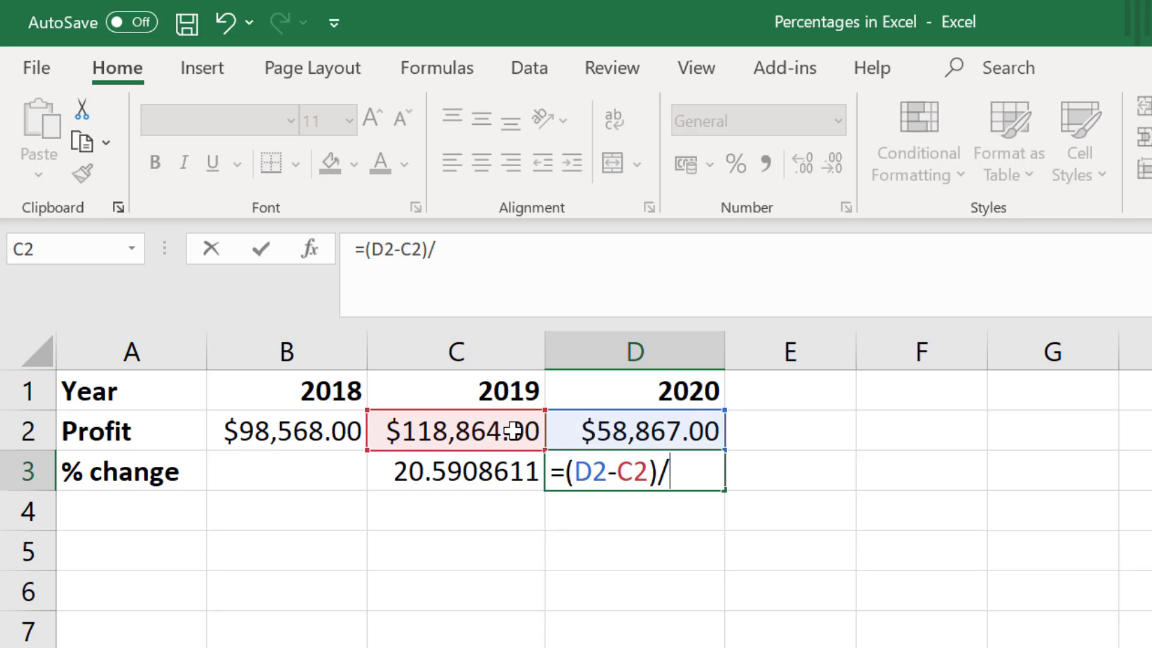
click(516, 431)
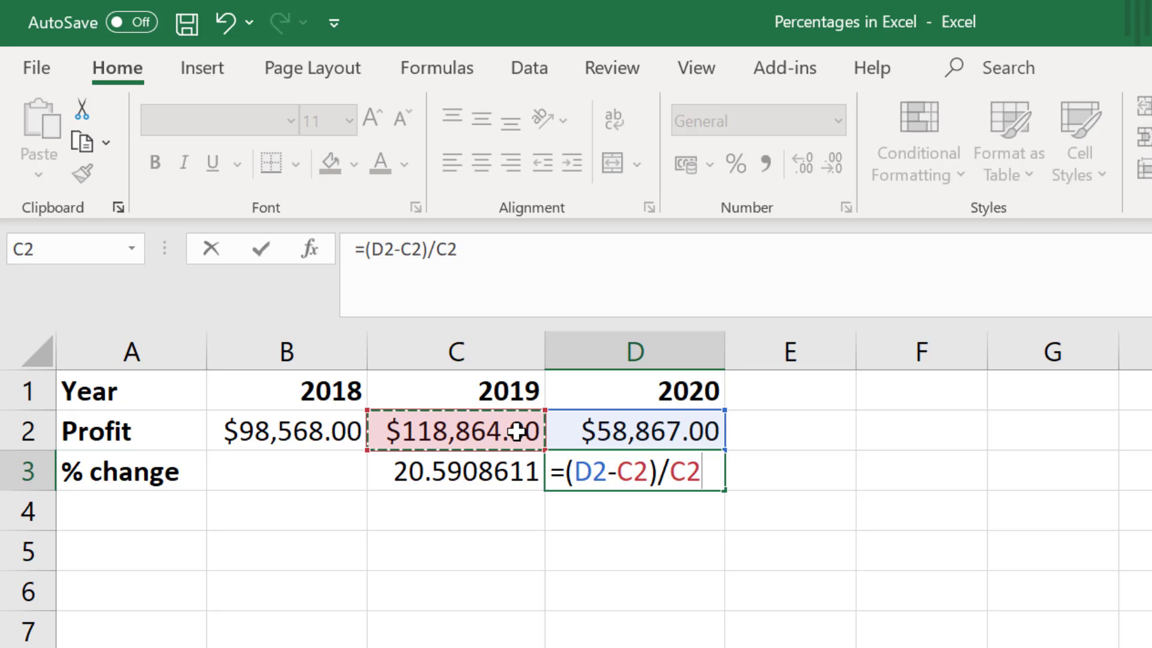
key(Return)
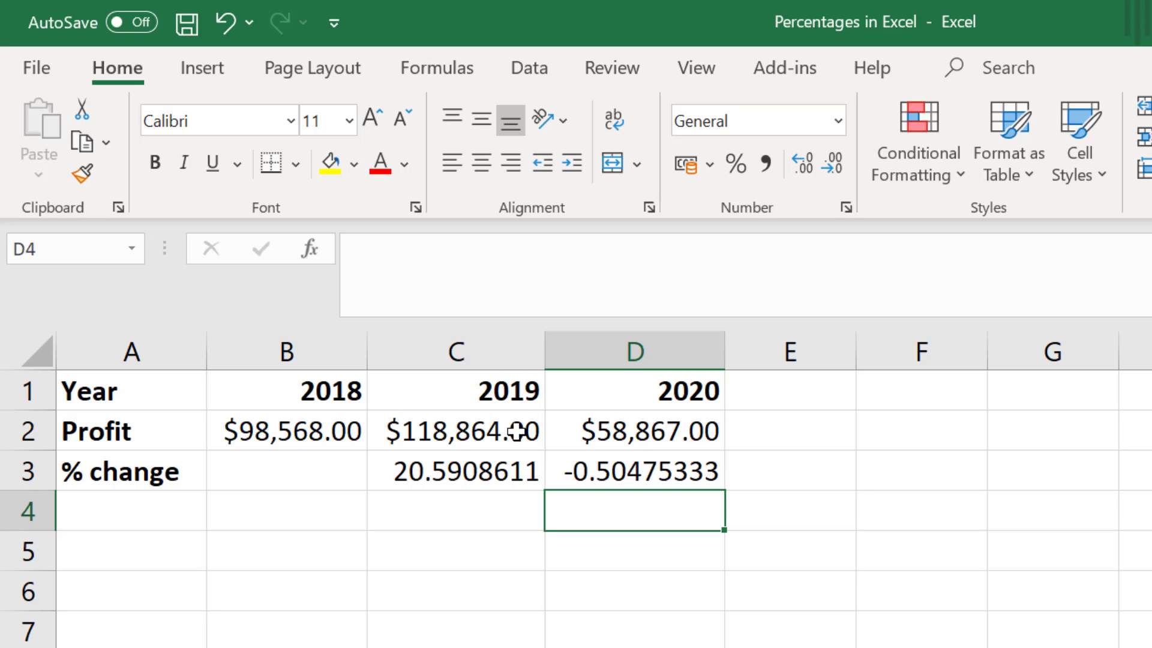
click(643, 472)
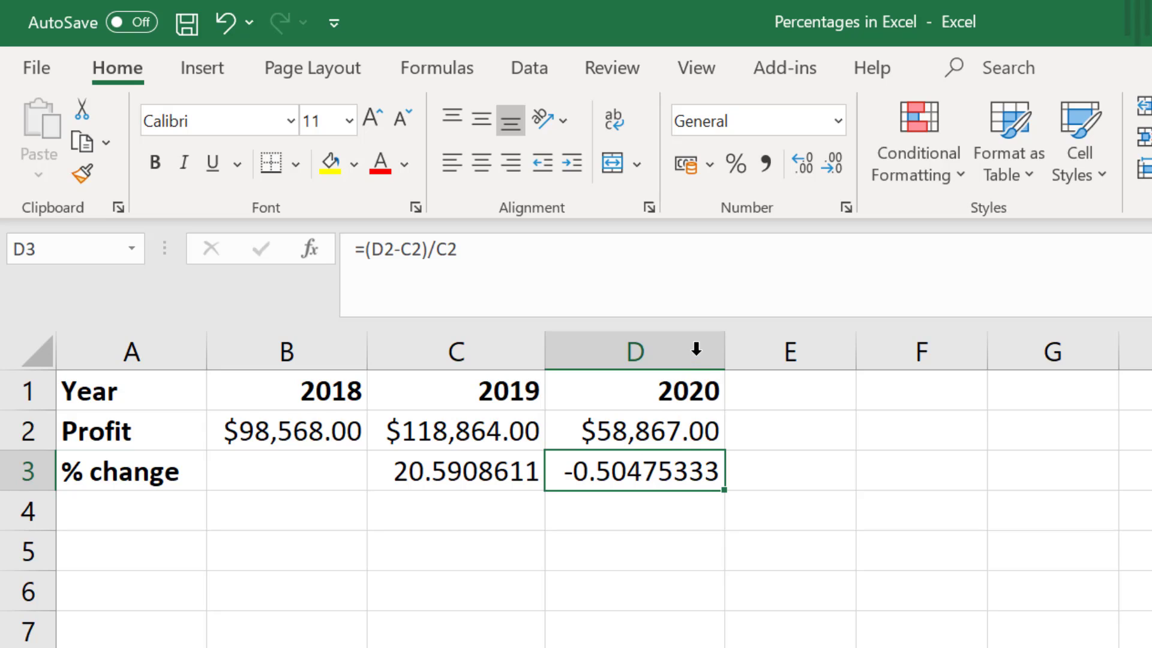
Apply Percent Style to D3 so the 2020 profit change reads -50%
click(738, 166)
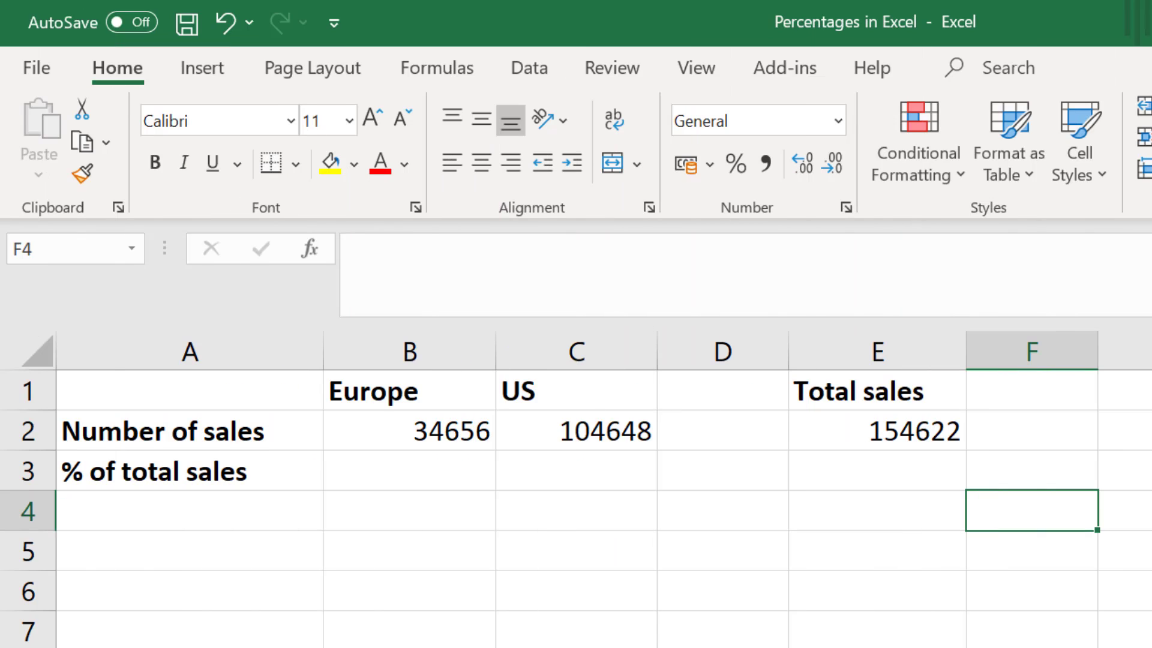
Enter =(B2/E2)*100 in B3, giving Europe's sales share of 22.4133694
click(363, 472)
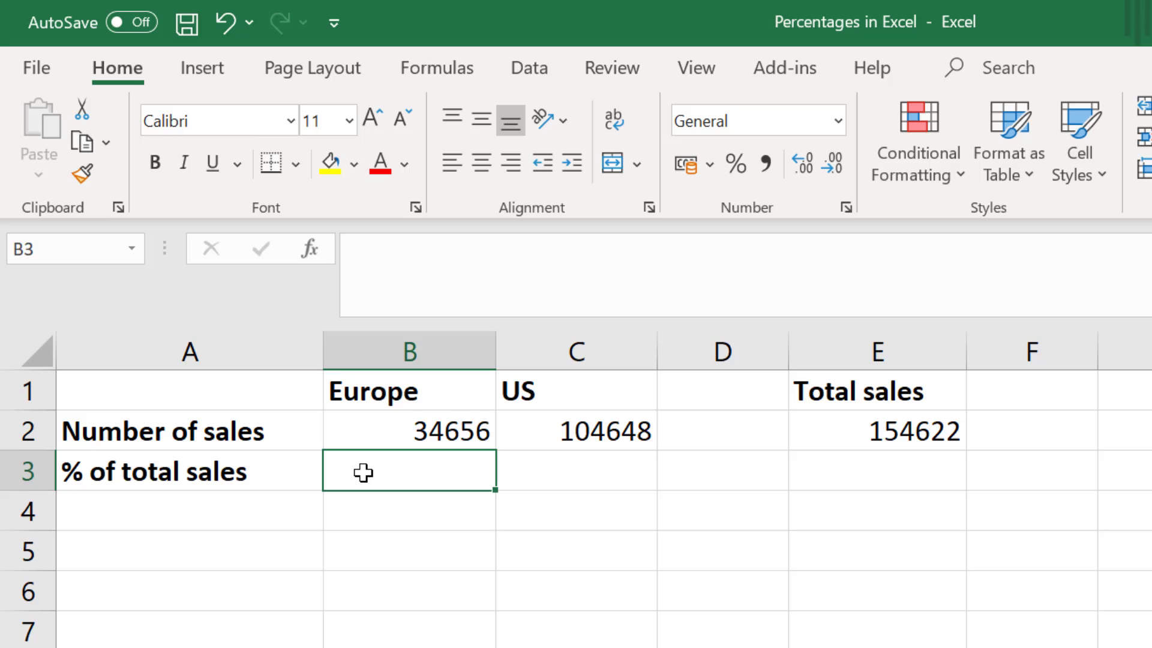
text(=()
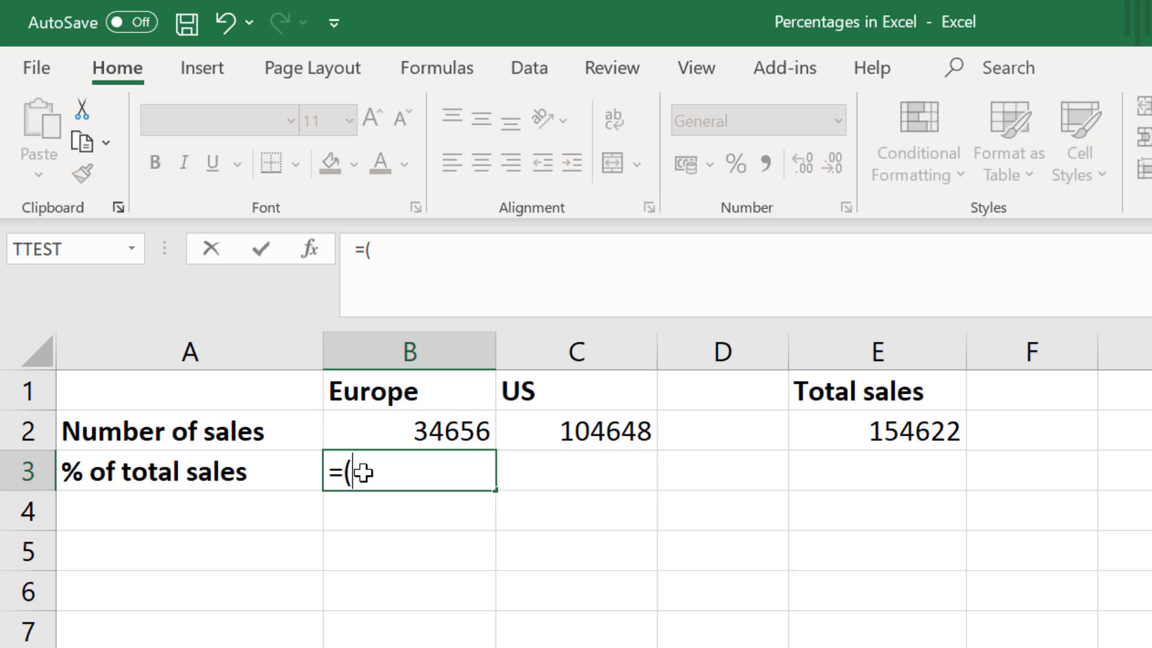
click(406, 436)
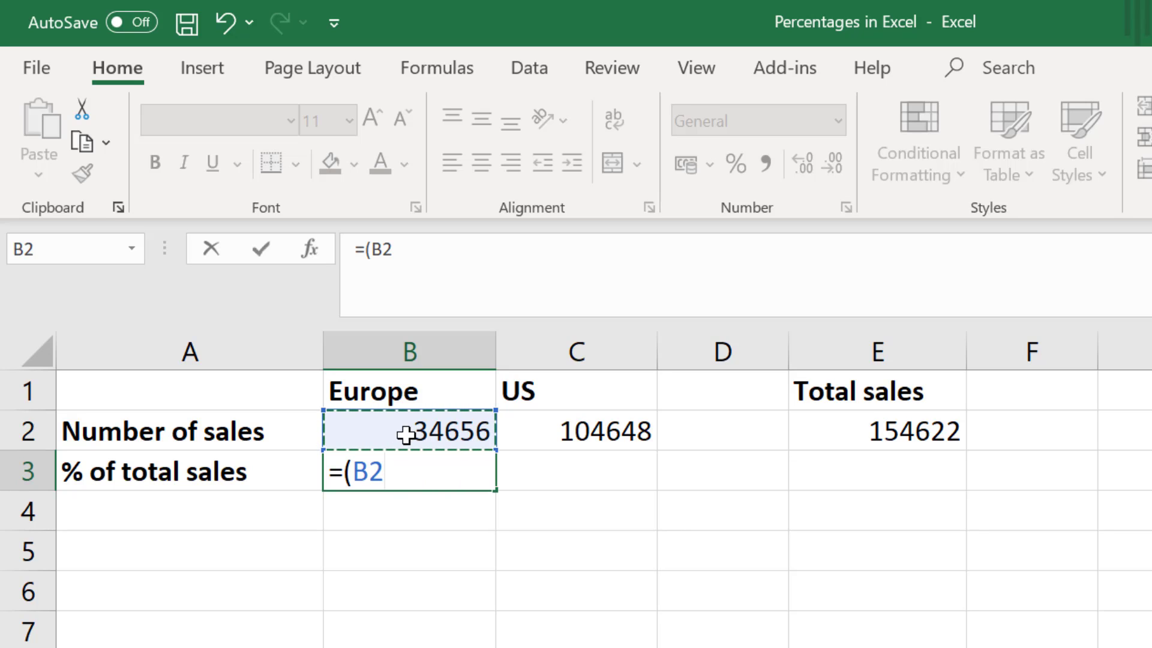
text(/)
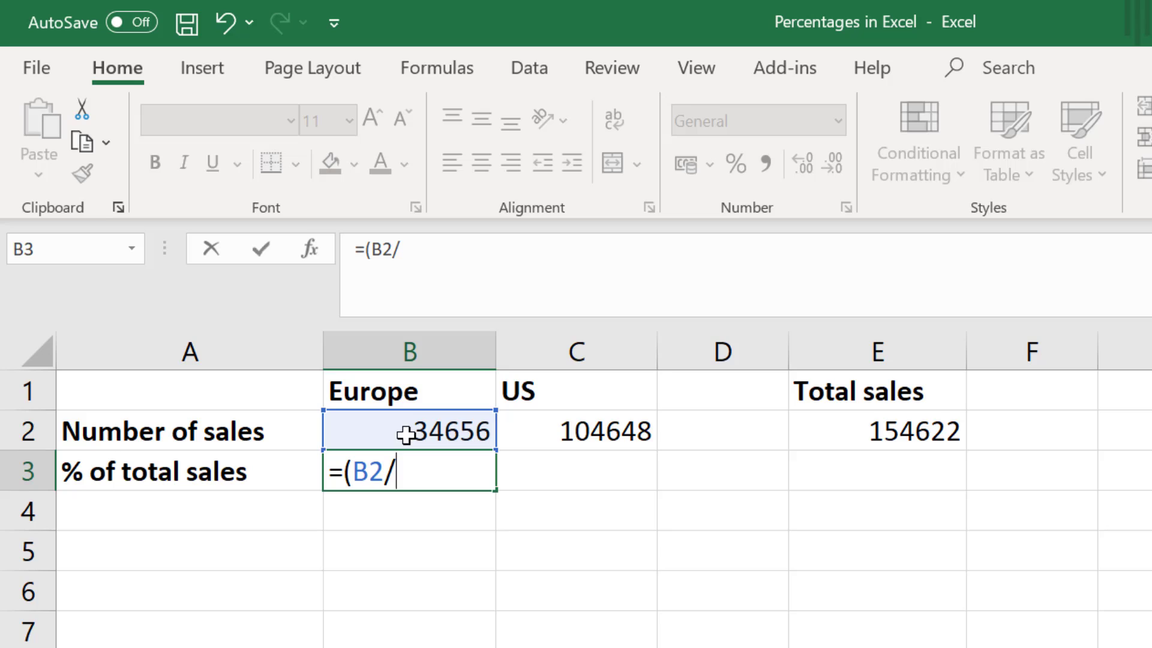
click(831, 429)
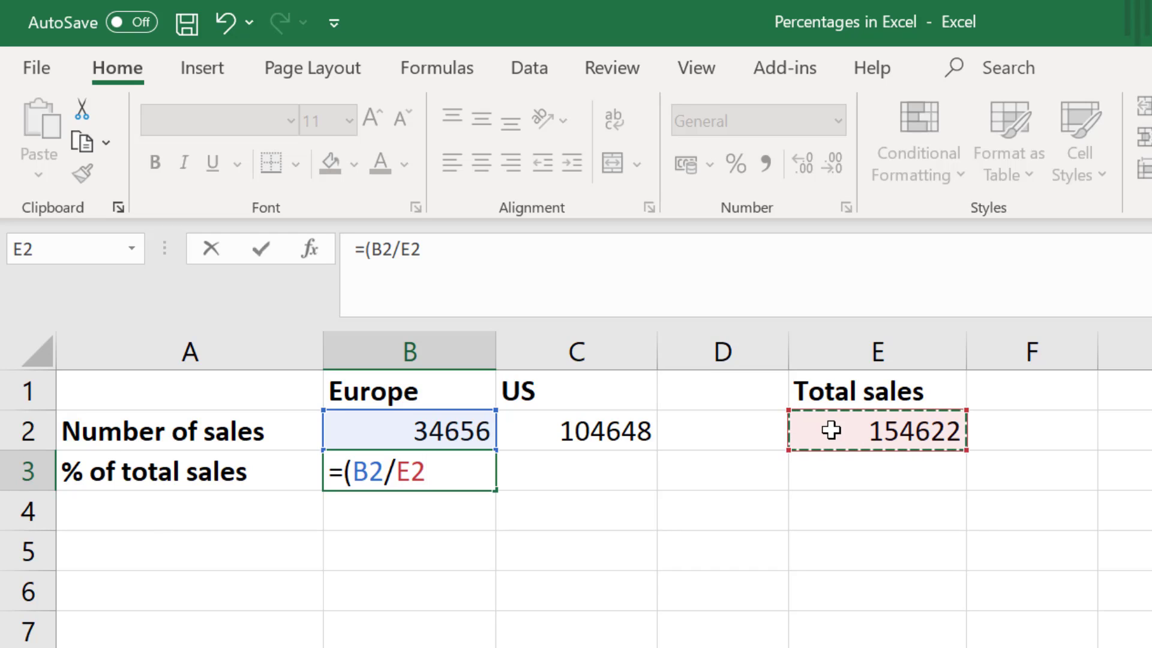
text()*100)
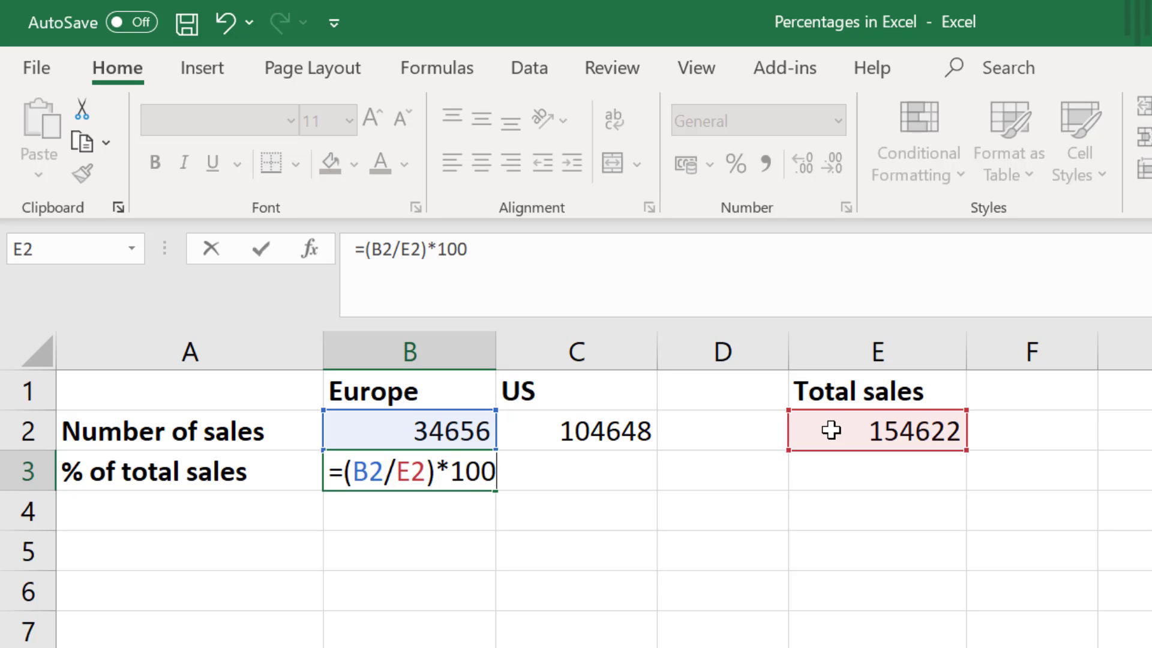
key(Return)
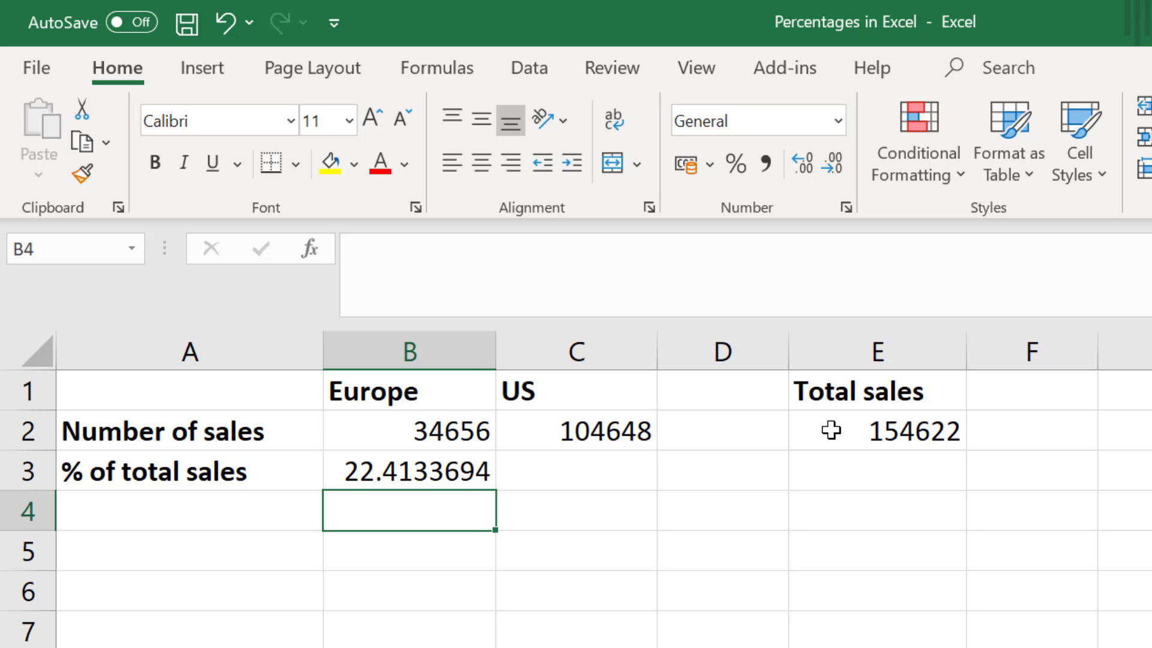
Enter =C2/E2 in C3, giving the US sales share of 0.6767989
click(571, 462)
text(=)
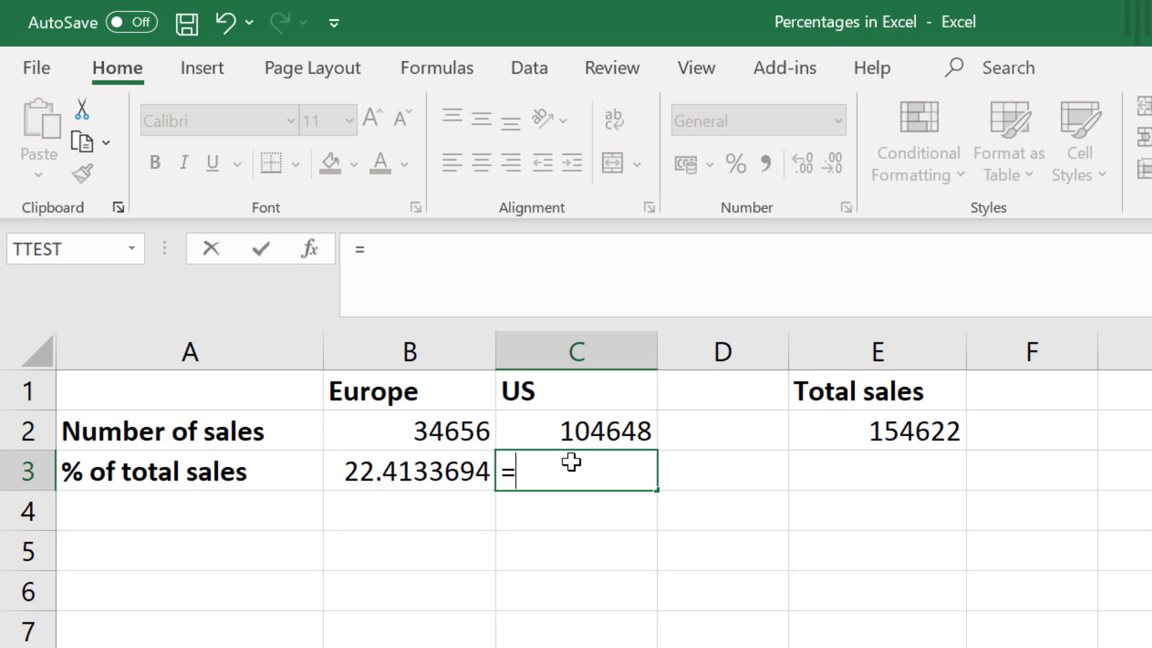
click(582, 431)
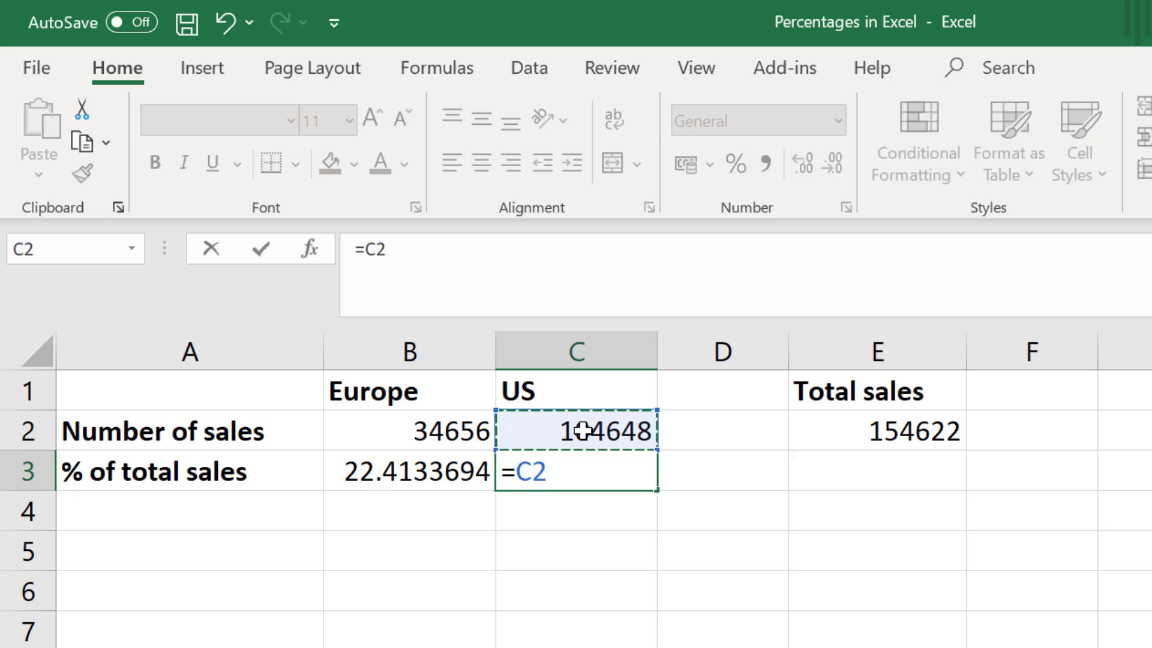
text(/)
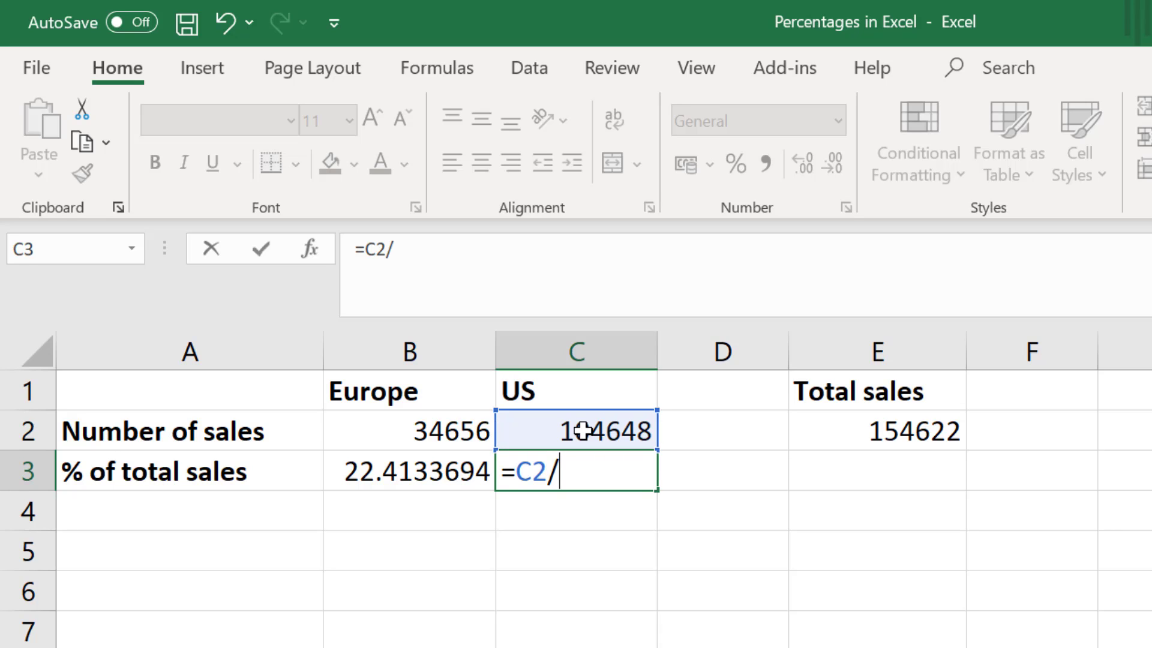
click(862, 423)
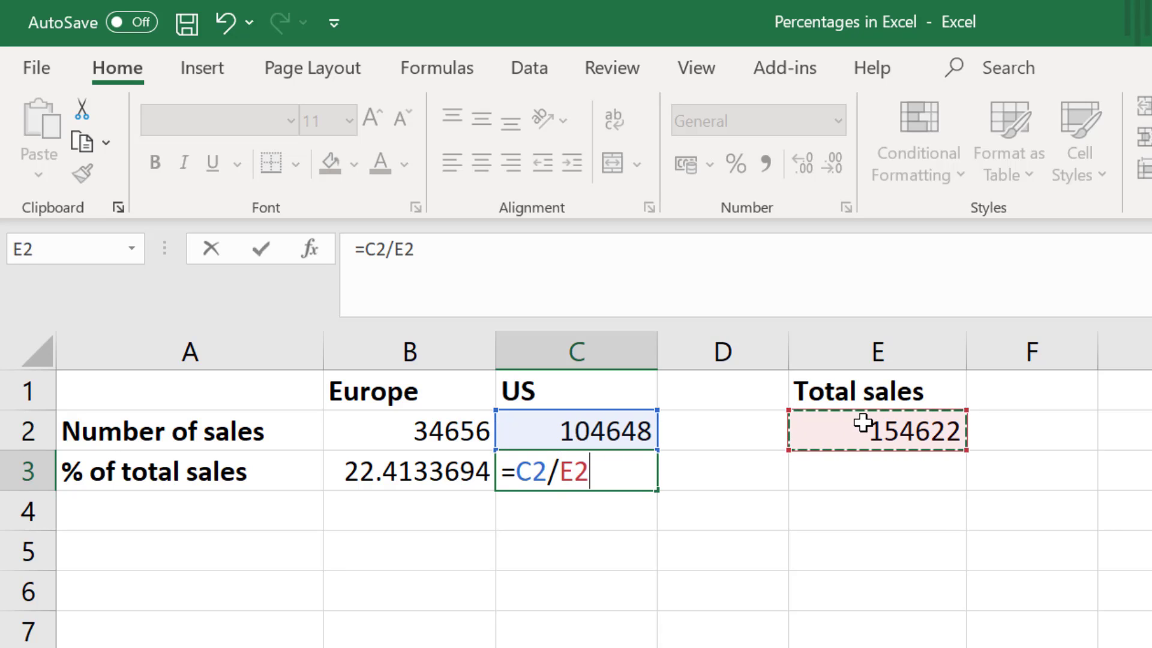
key(Return)
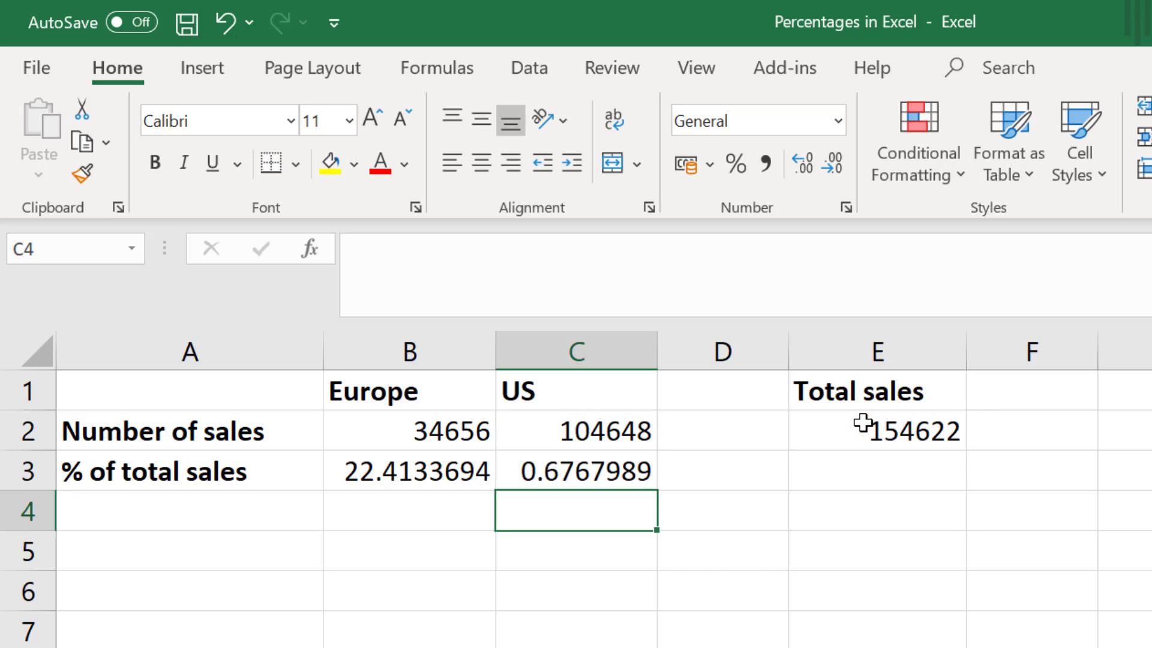
click(632, 472)
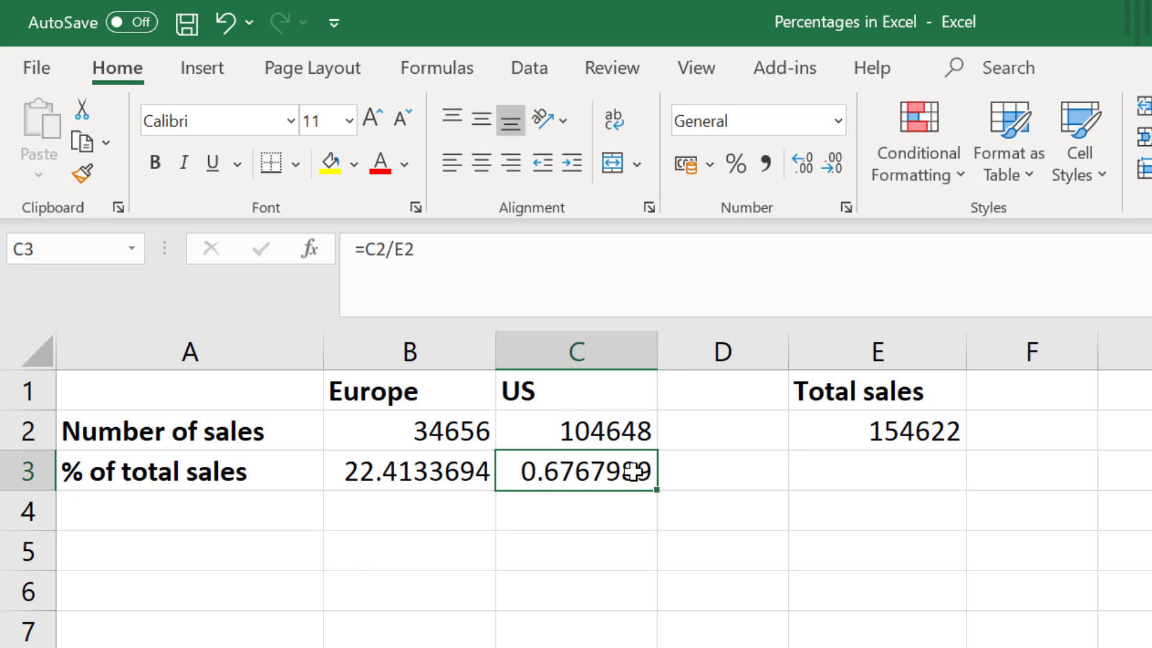
Apply Percent Style to C3 so the US share reads 68%
click(744, 174)
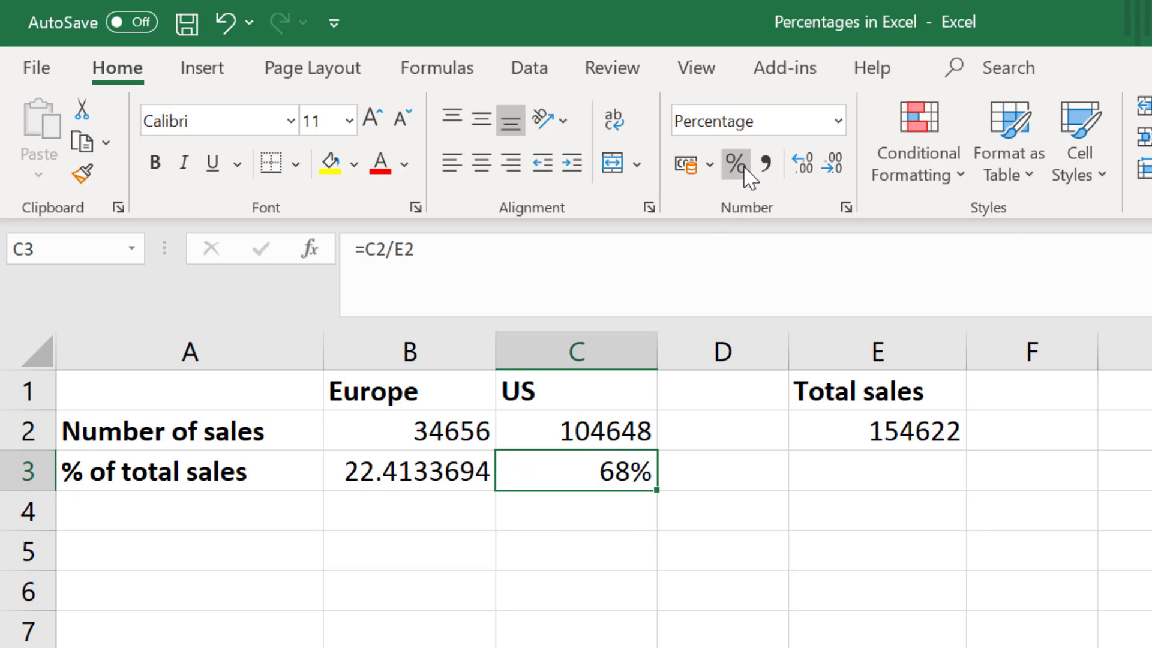